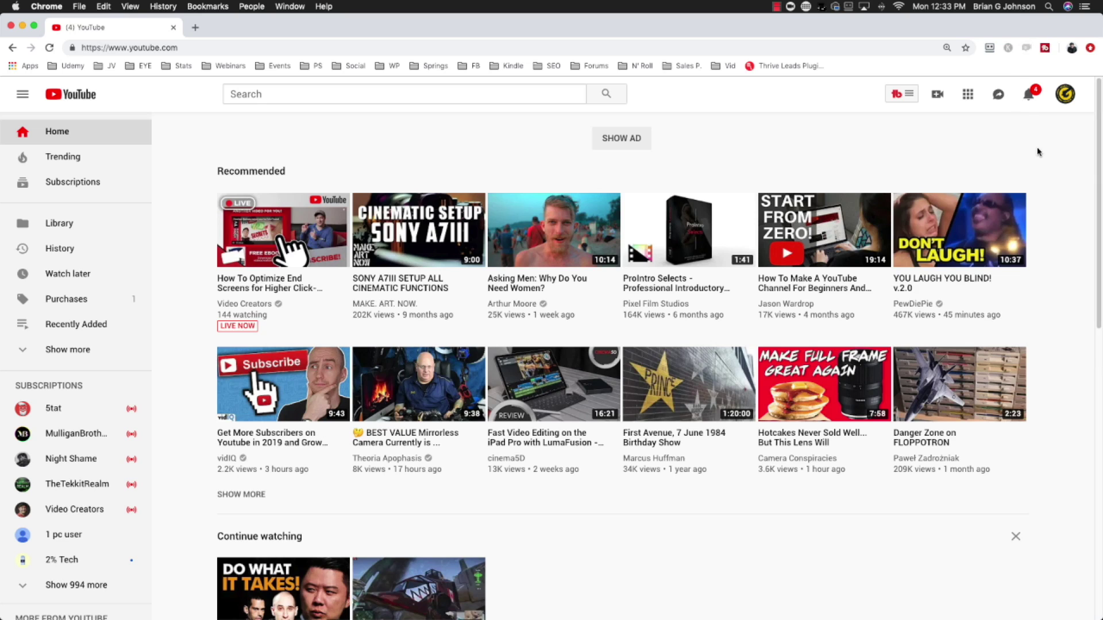
# - Go from the account menu to YouTube Studio and show the channel's detailed analytics report
pyautogui.click(1067, 95)
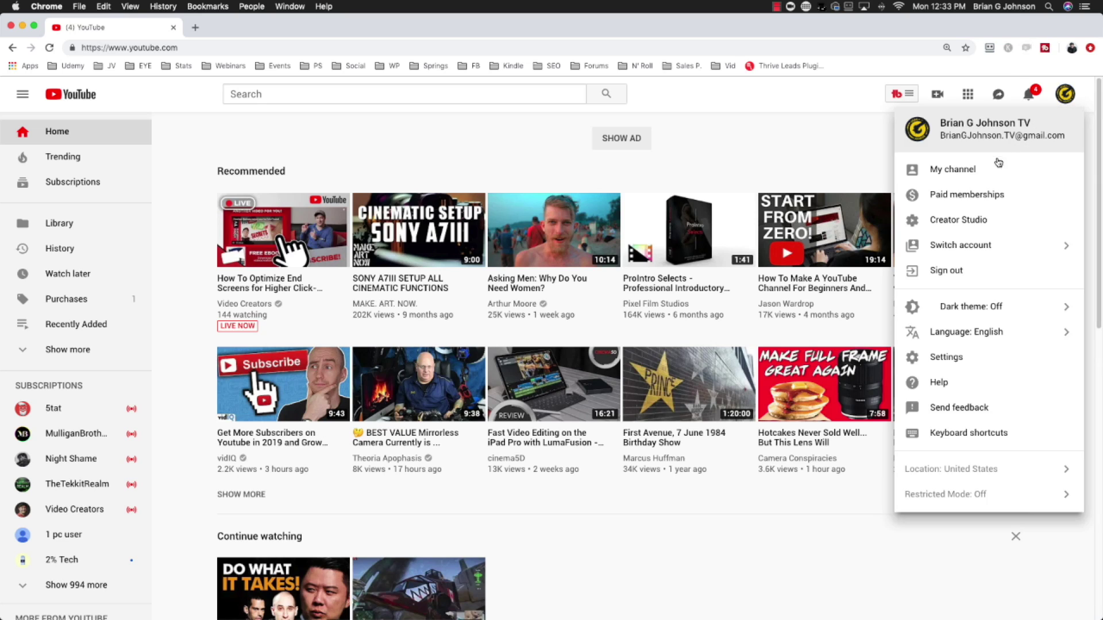
pyautogui.click(964, 222)
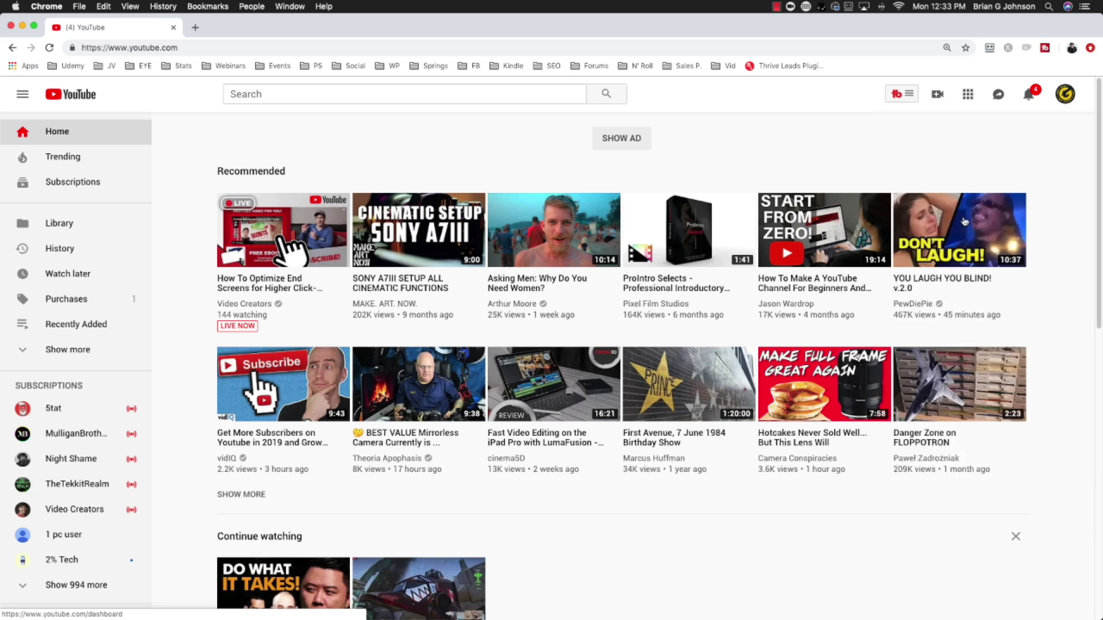
pyautogui.click(98, 192)
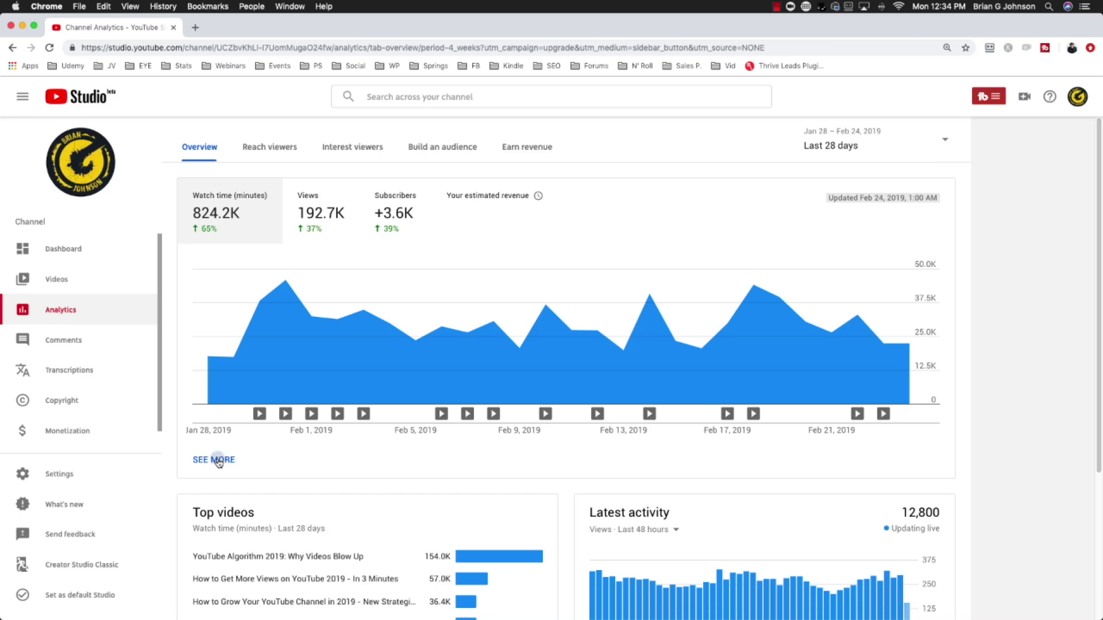
pyautogui.click(217, 458)
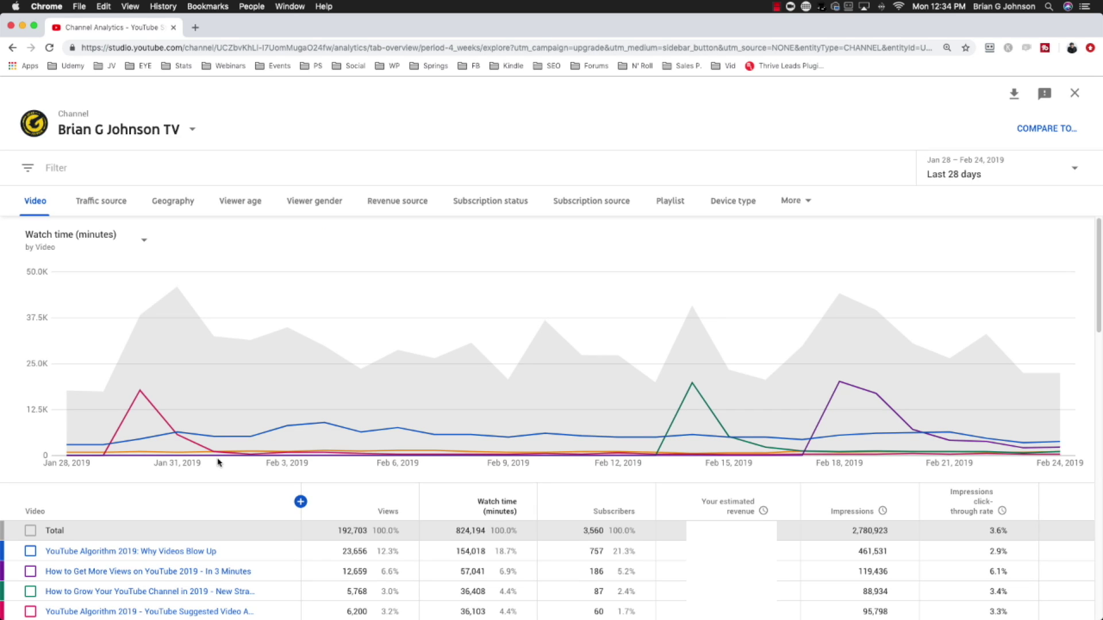
# - Switch the report subject from the whole channel to the 'Video Winners' video group
pyautogui.click(192, 129)
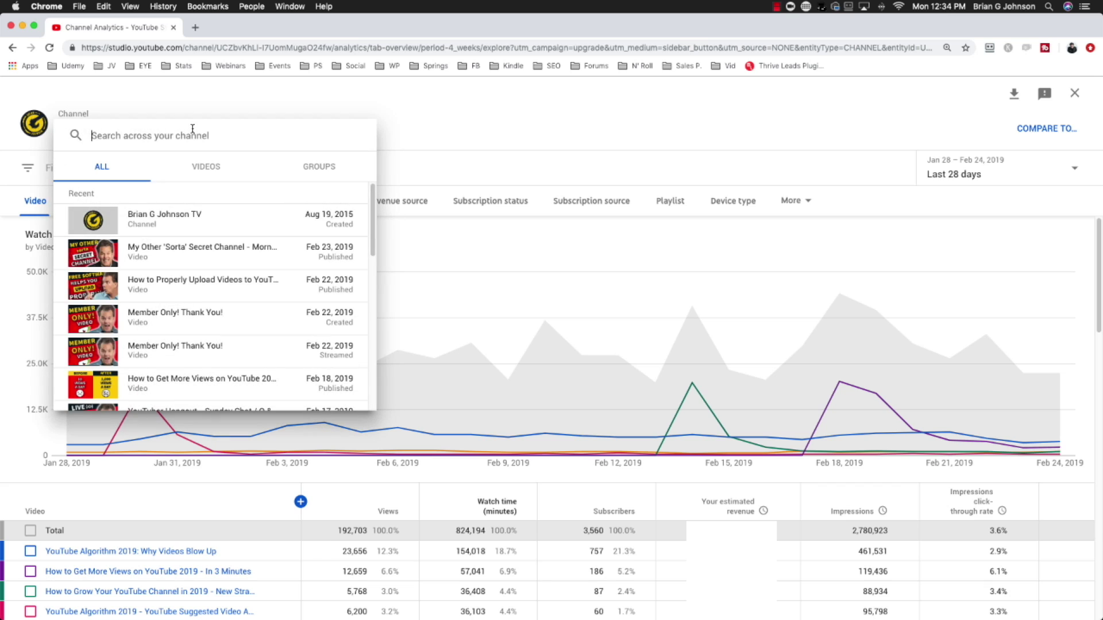
pyautogui.click(423, 112)
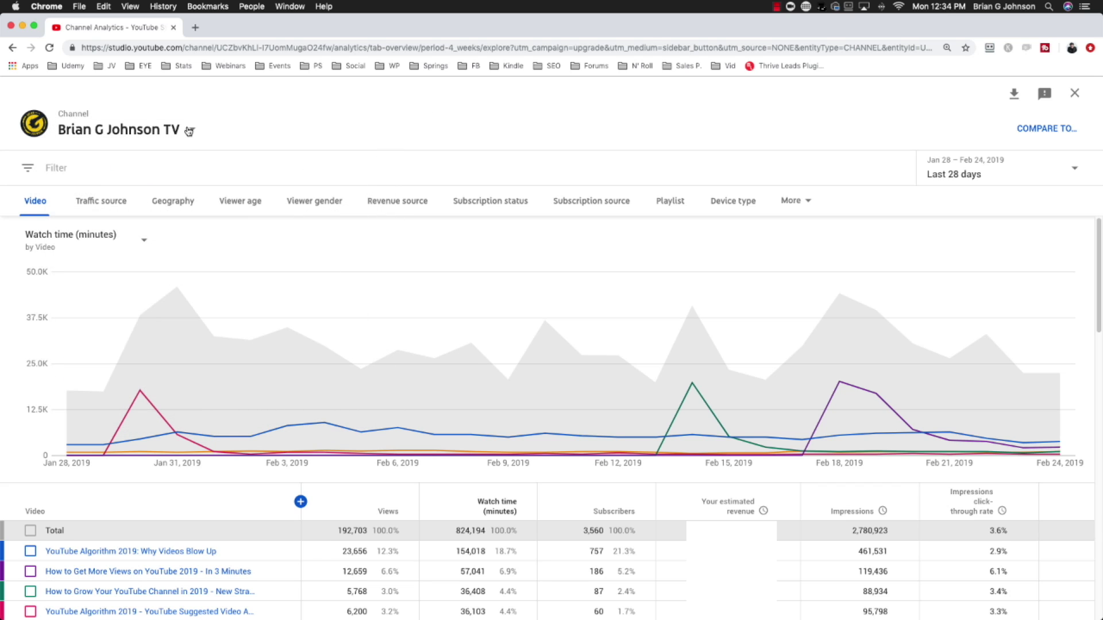
pyautogui.click(189, 130)
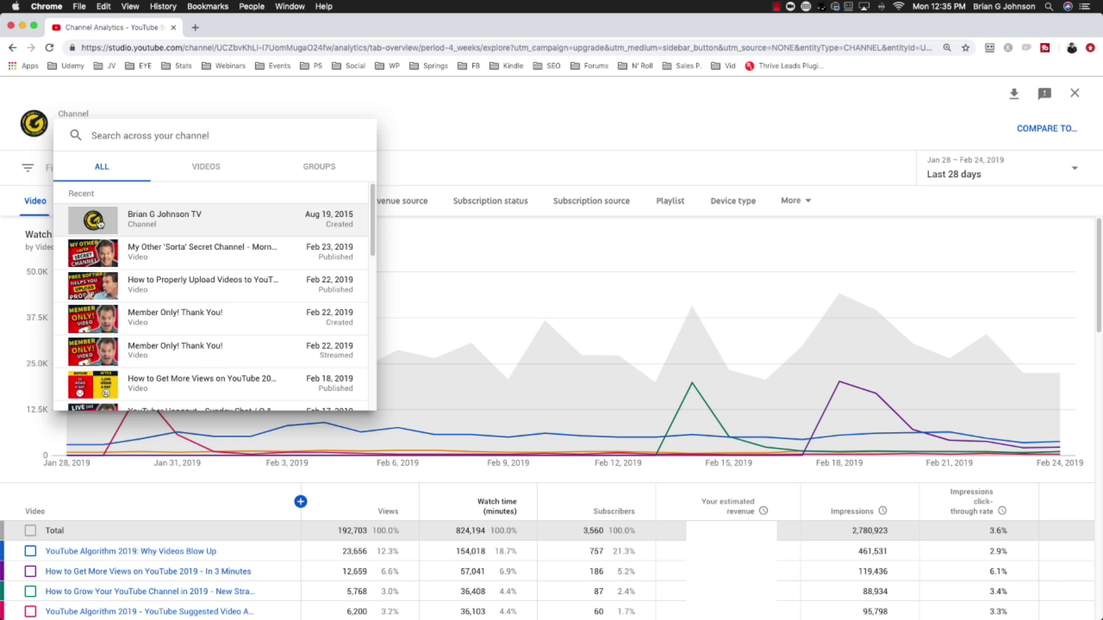
pyautogui.click(100, 222)
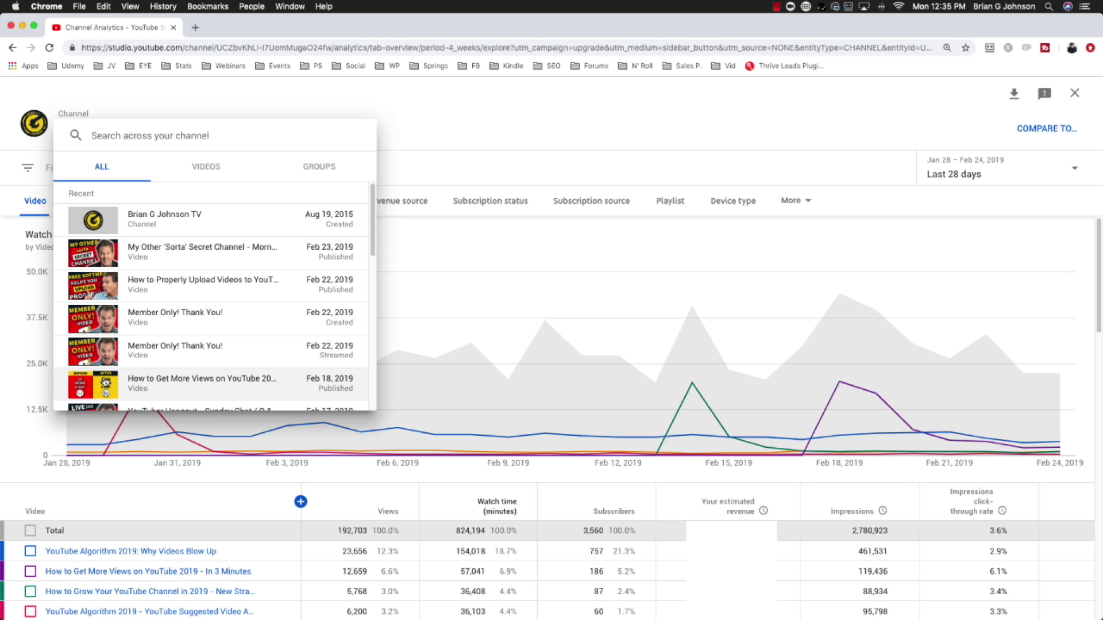
pyautogui.click(321, 169)
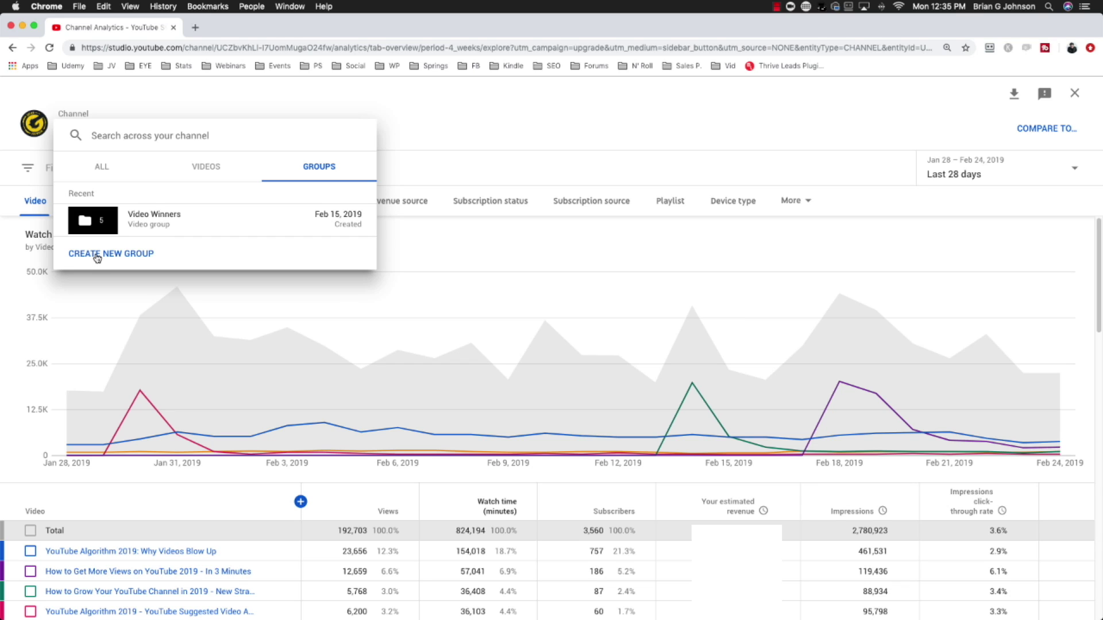
pyautogui.click(153, 218)
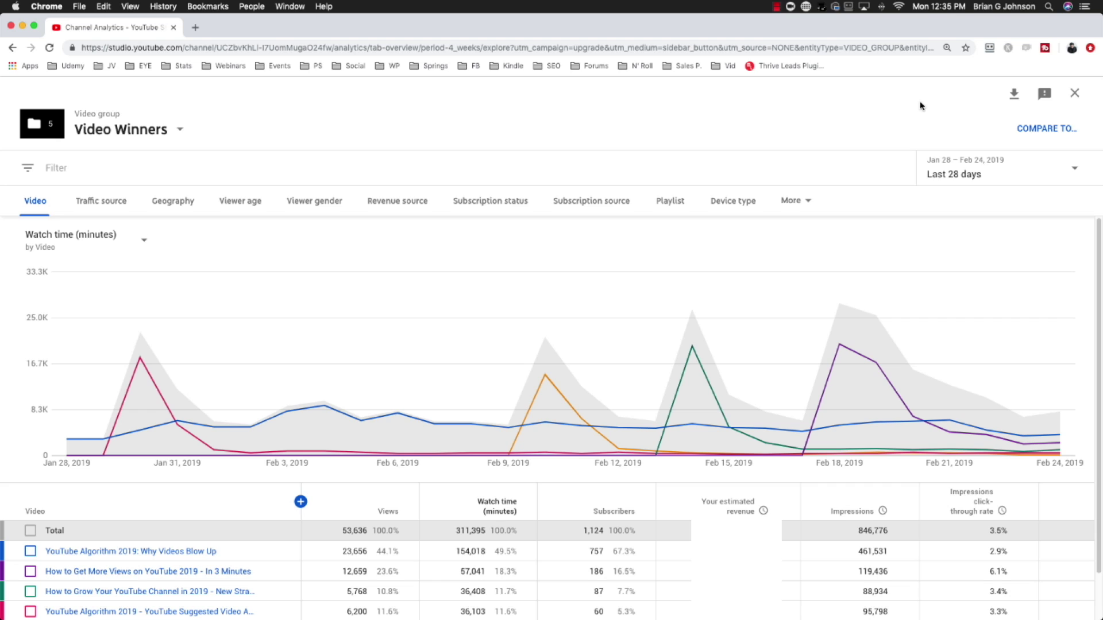
# - Set the Video Winners report date range to Last 90 days
pyautogui.click(1075, 169)
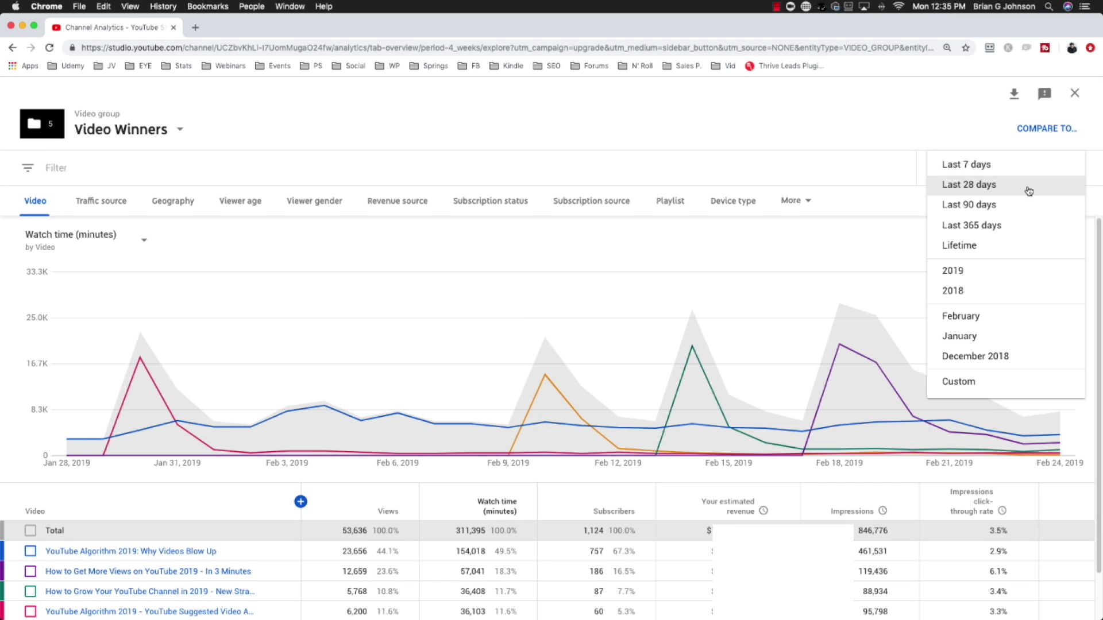
pyautogui.click(1007, 208)
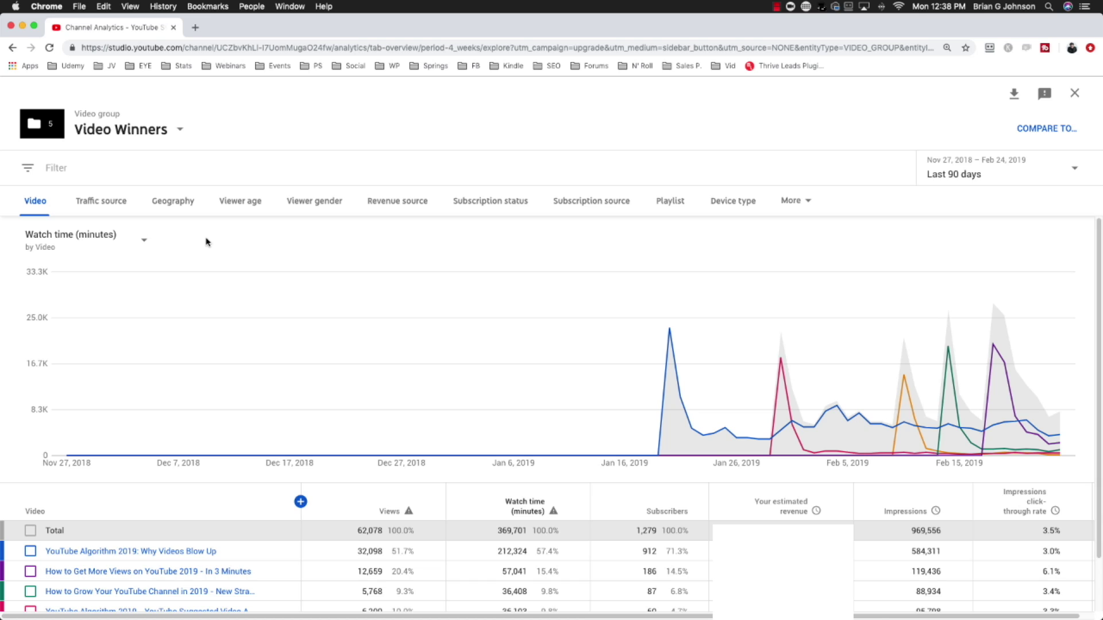
# - Add Average view duration to the table and chart it for 'Why Videos Blow Up' only
pyautogui.click(148, 241)
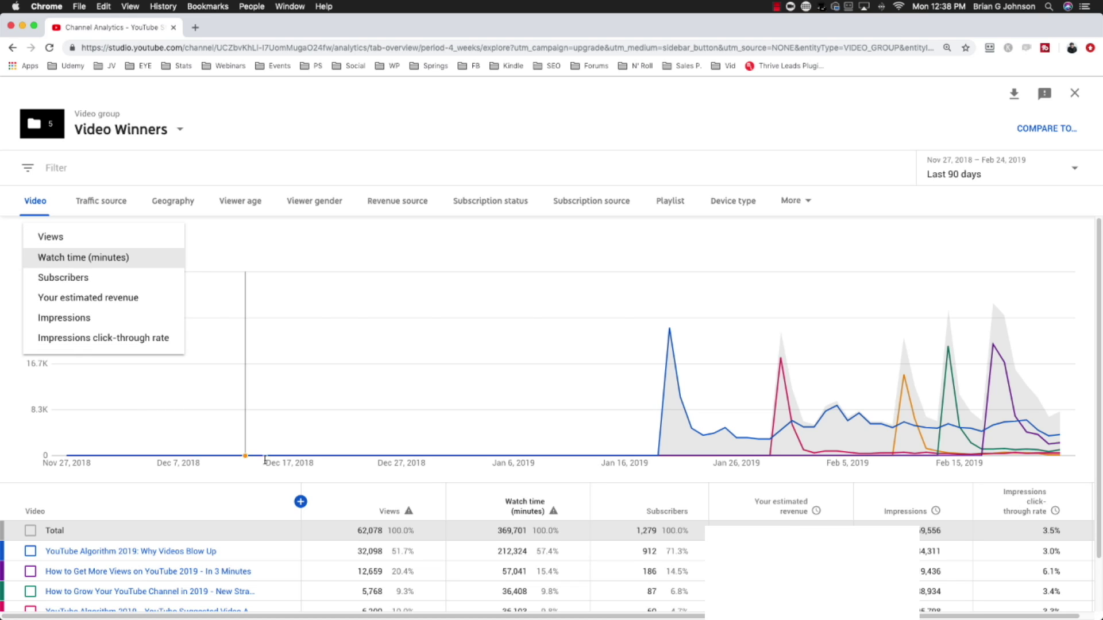
pyautogui.click(301, 503)
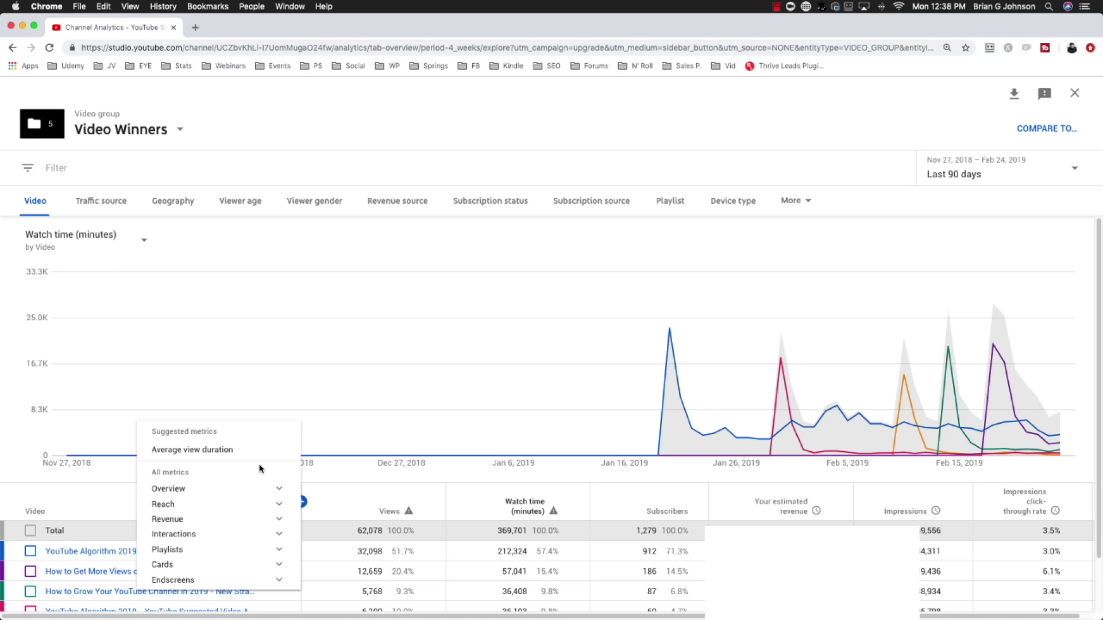
pyautogui.click(220, 449)
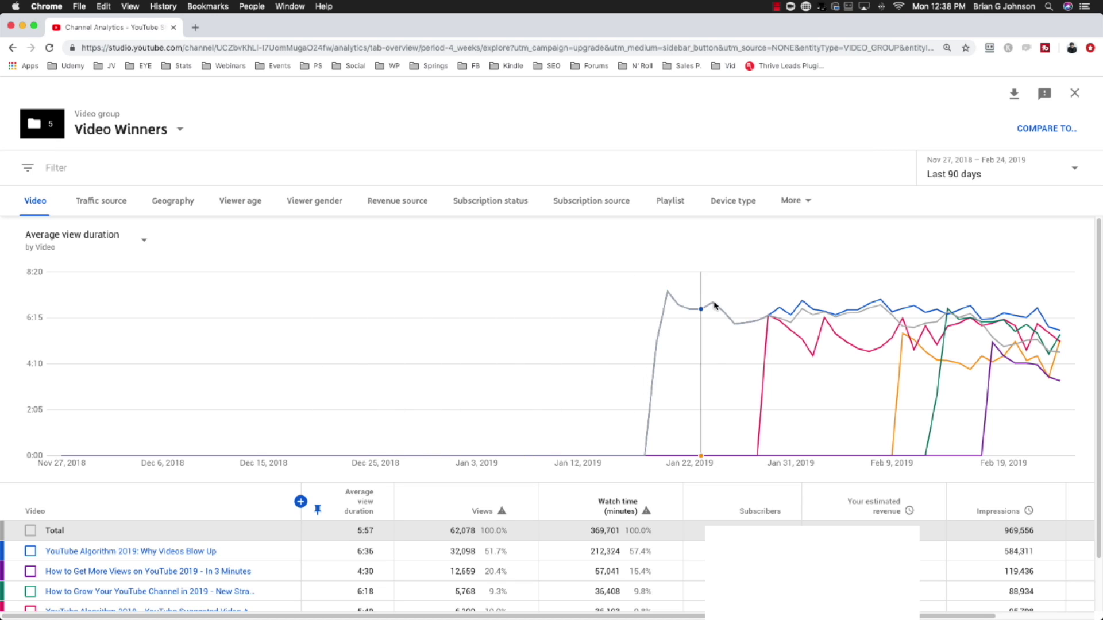
pyautogui.click(30, 551)
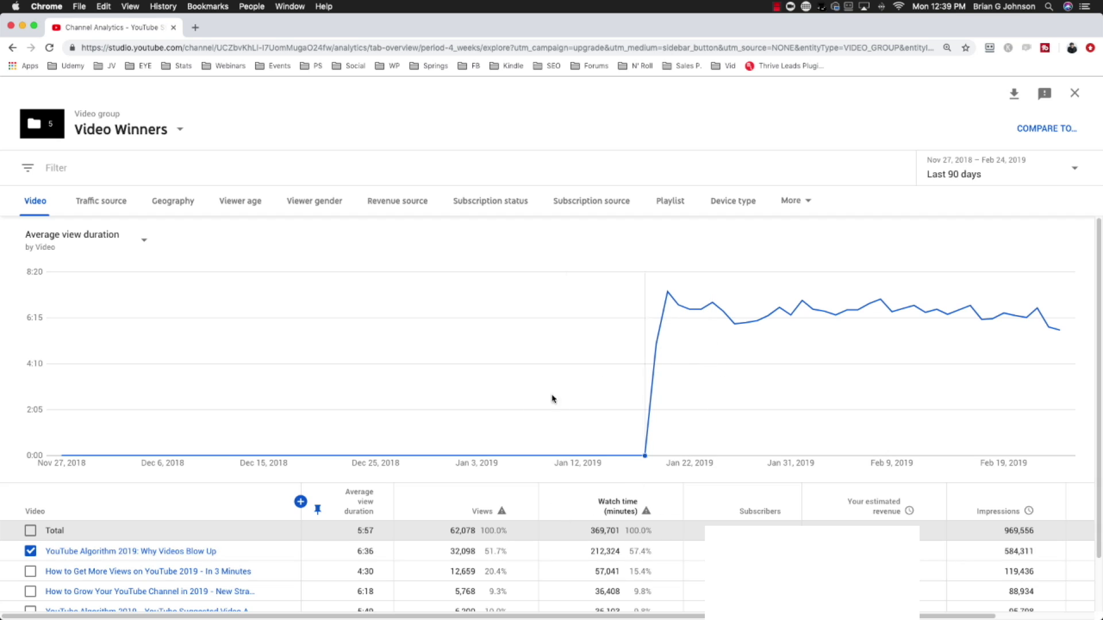
# - Chart the second, third and fourth videos for comparison, then remove them, leaving 'Why Videos Blow Up'
pyautogui.click(30, 571)
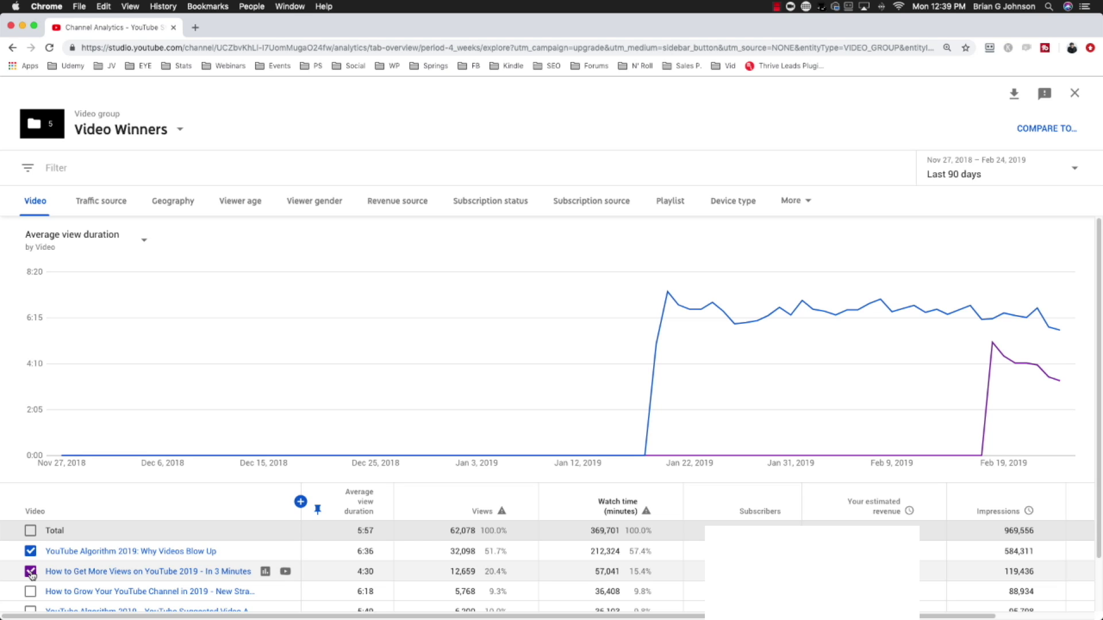
pyautogui.click(29, 592)
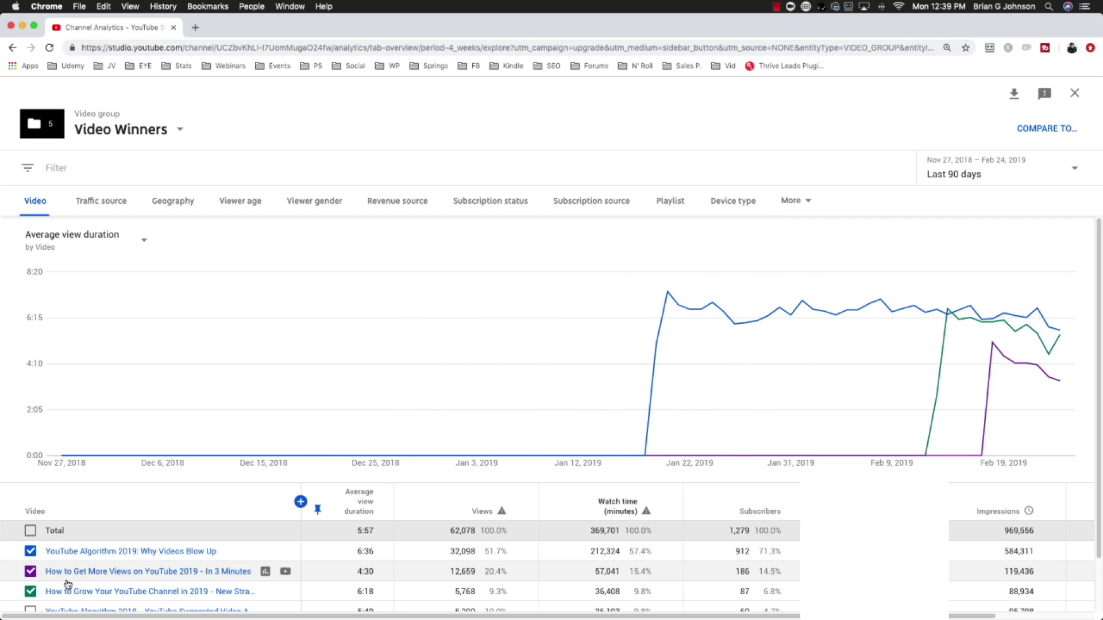
pyautogui.scroll(-2, 69, 577)
pyautogui.click(32, 561)
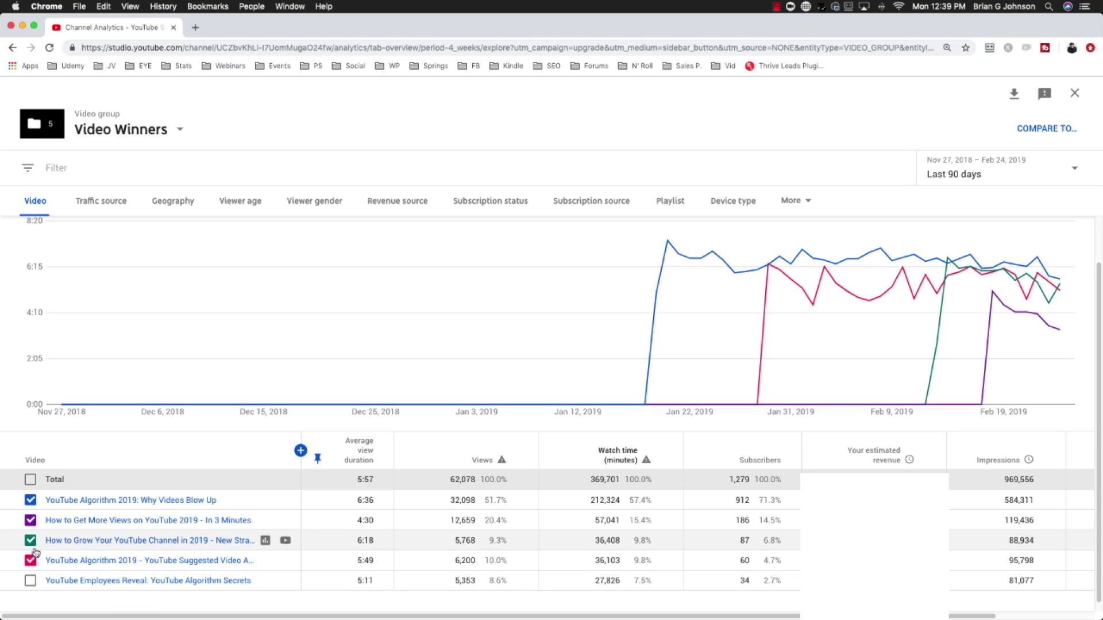
pyautogui.click(30, 520)
pyautogui.click(30, 541)
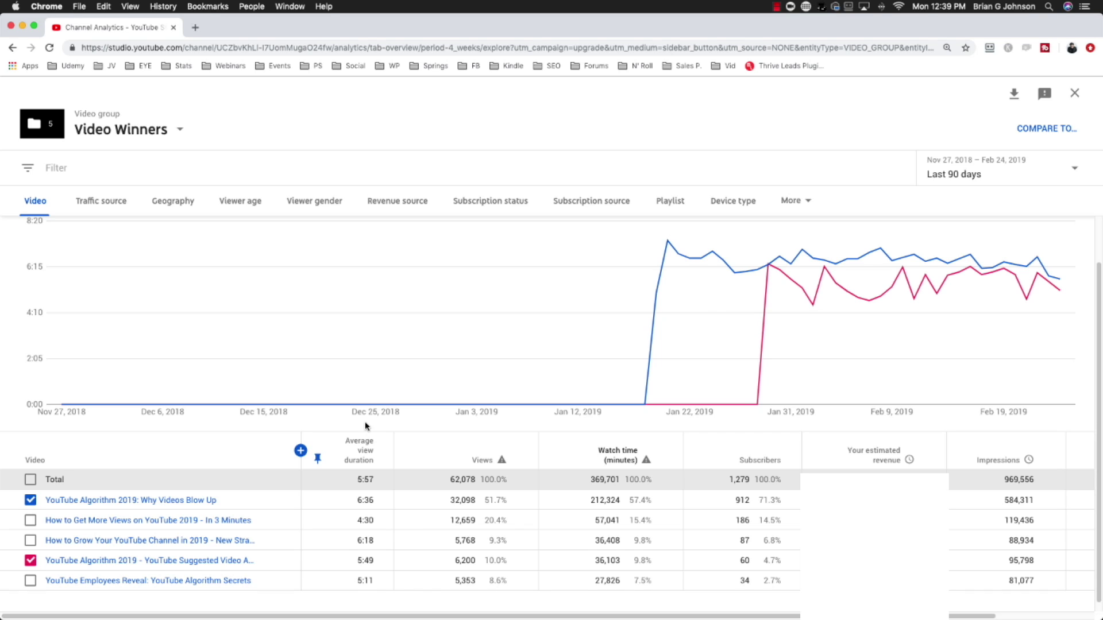
pyautogui.click(30, 560)
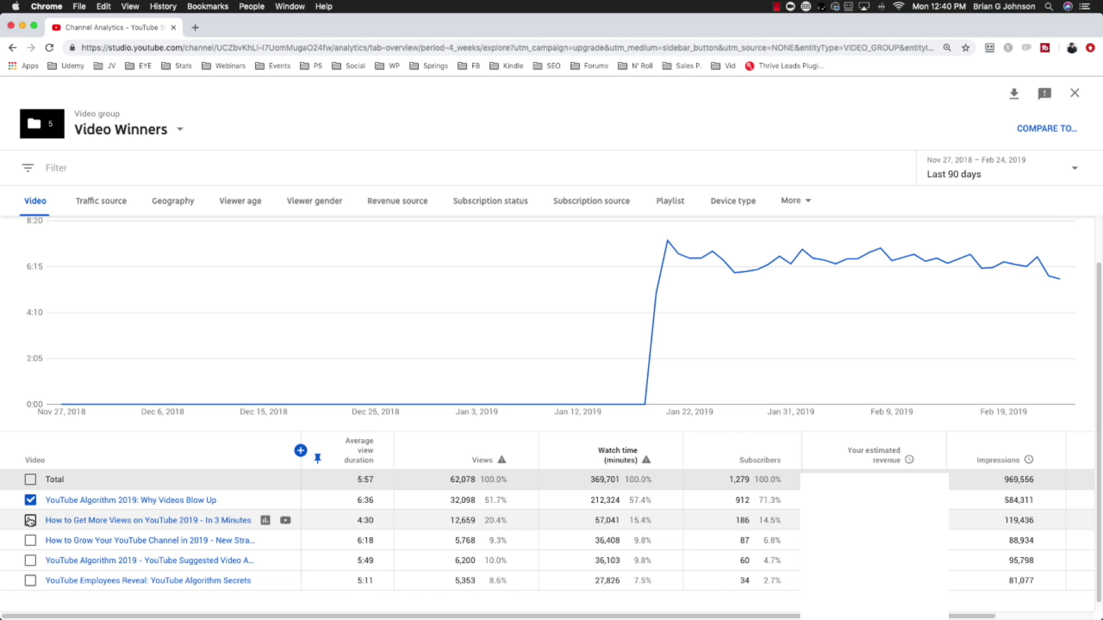
# - Chart 'How to Get More Views on YouTube 2019' again alongside 'Why Videos Blow Up'
pyautogui.click(31, 520)
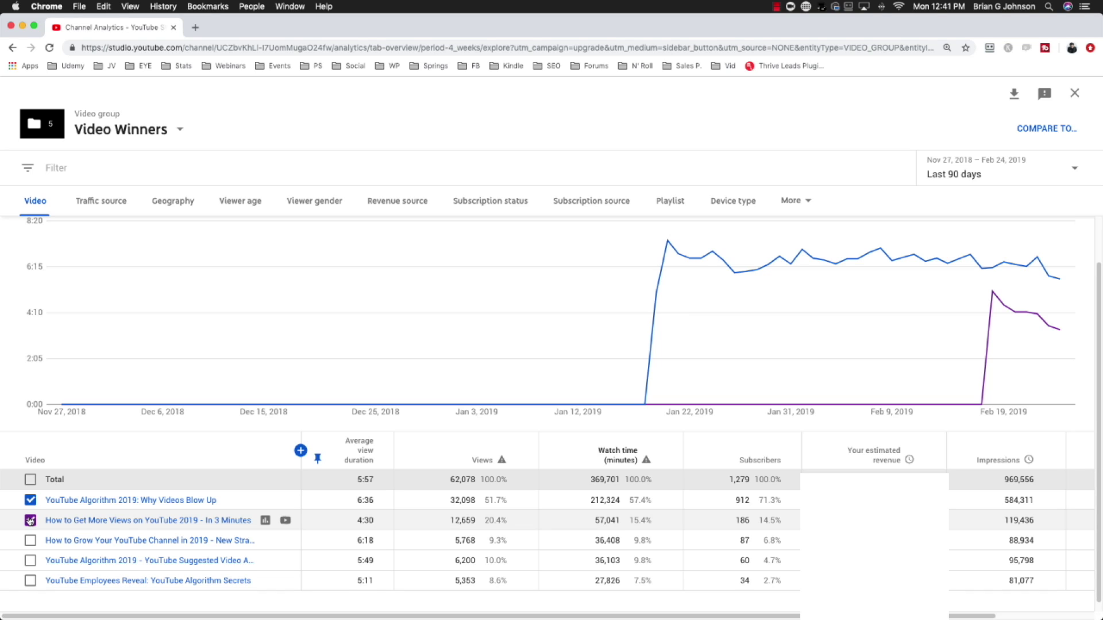
pyautogui.scroll(2, 161, 244)
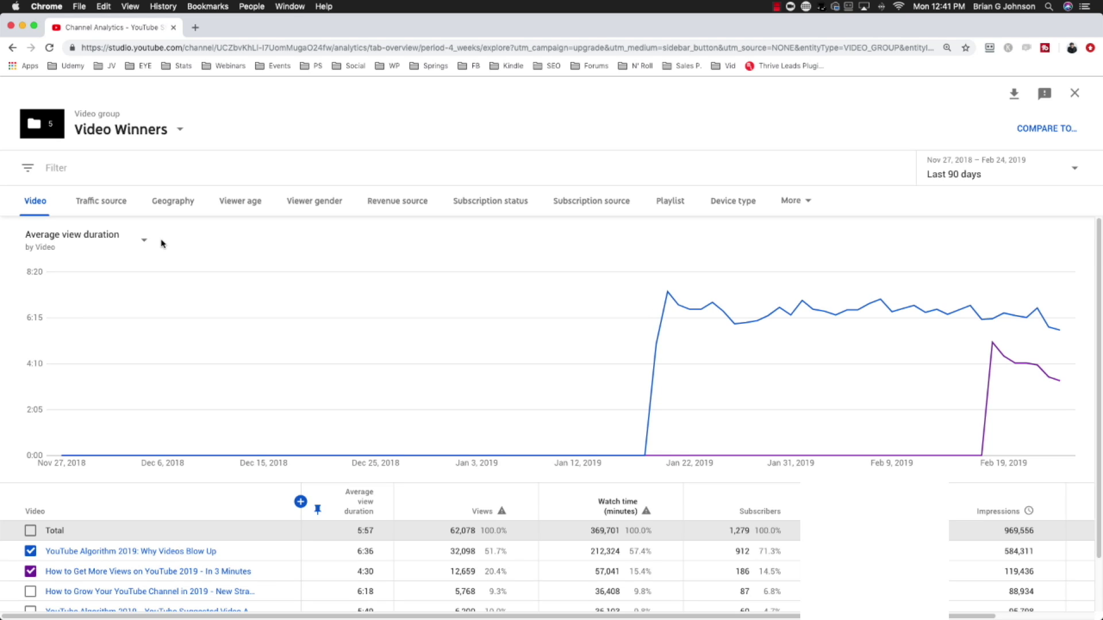
pyautogui.click(145, 243)
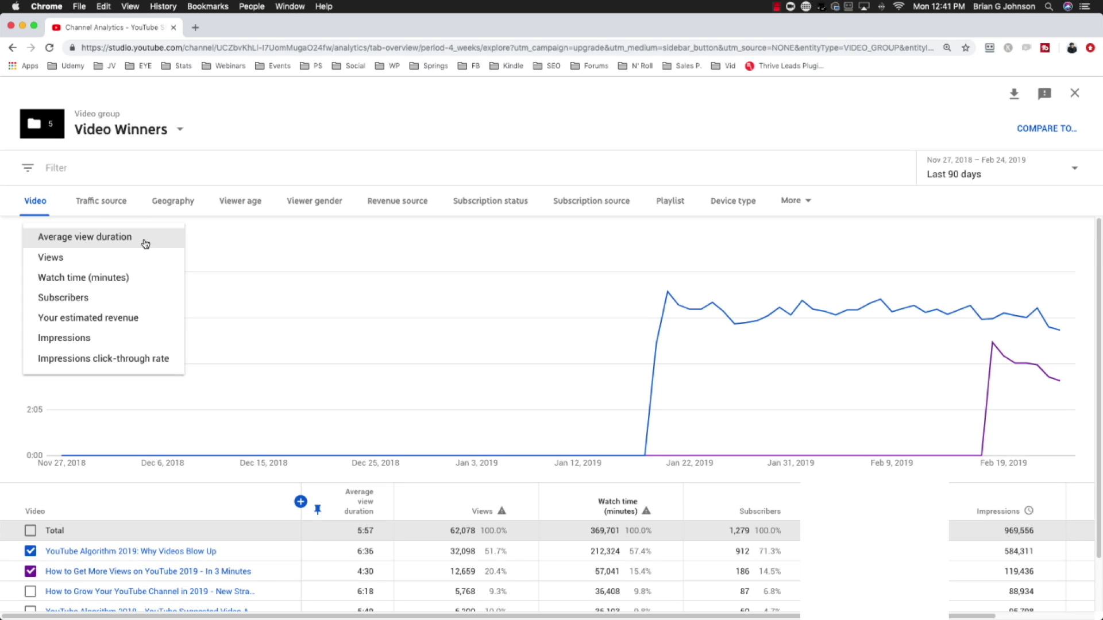
# - Chart Impressions click-through rate for both videos, then reopen the chart metric list
pyautogui.click(109, 363)
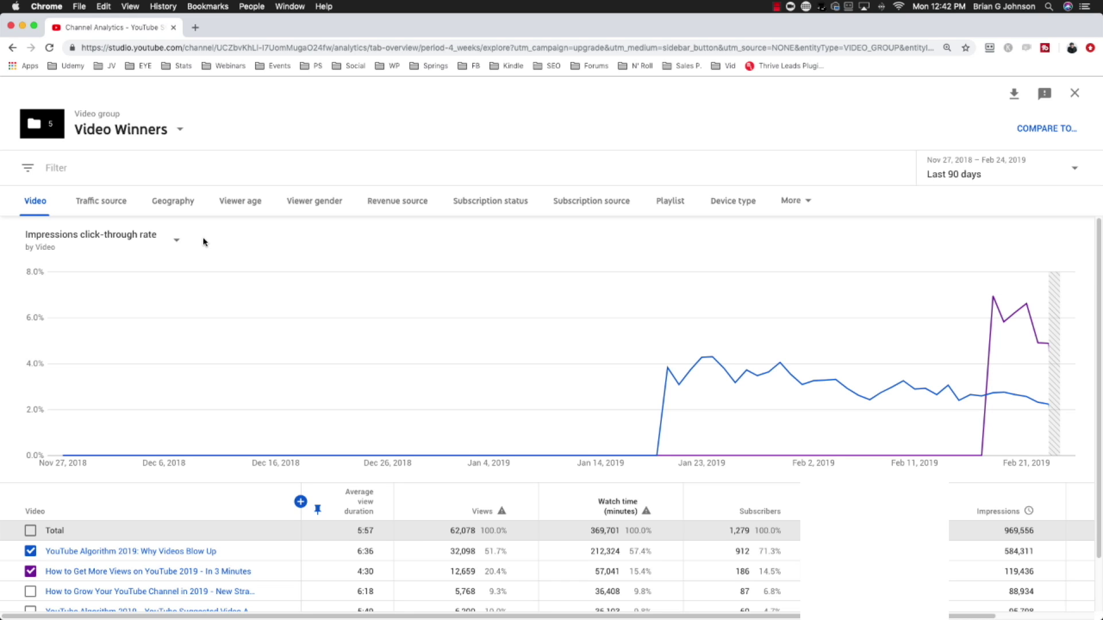
pyautogui.click(175, 241)
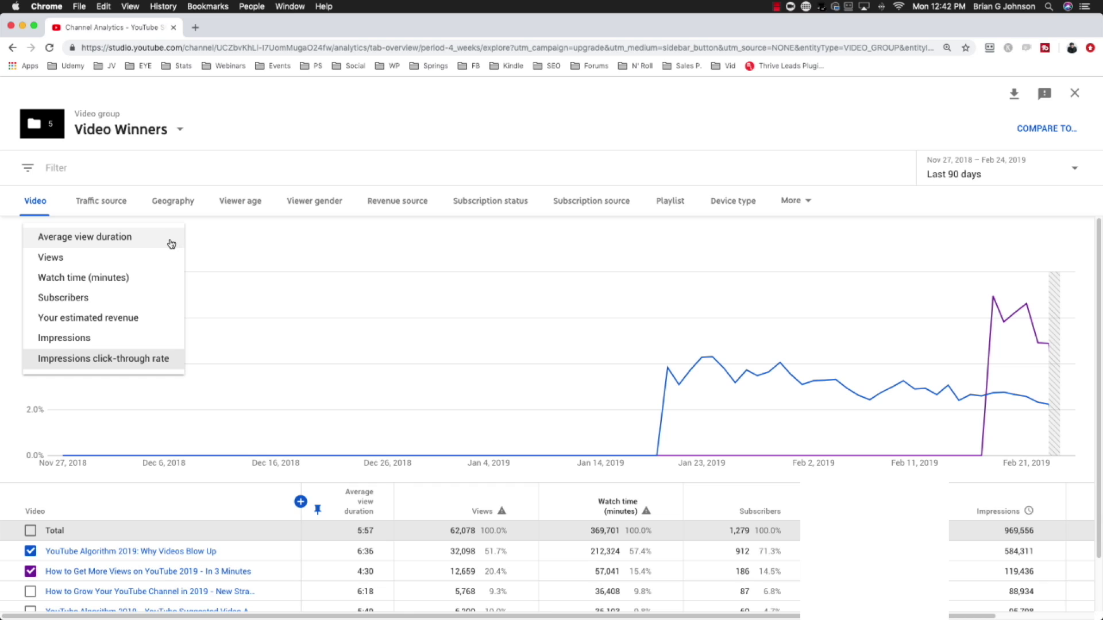
pyautogui.click(145, 284)
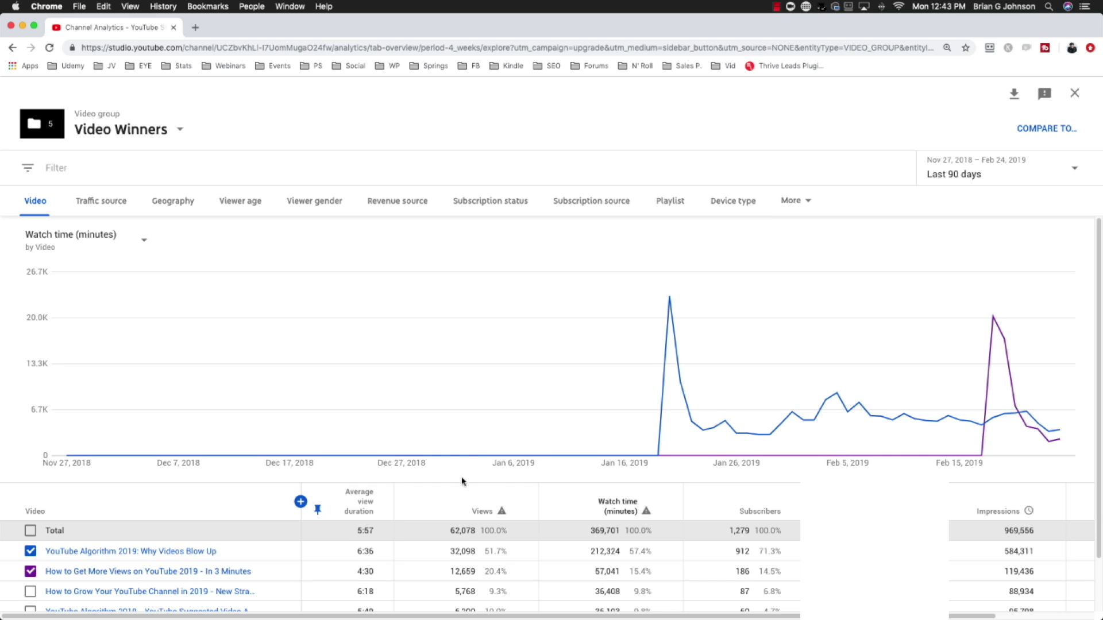
pyautogui.click(145, 243)
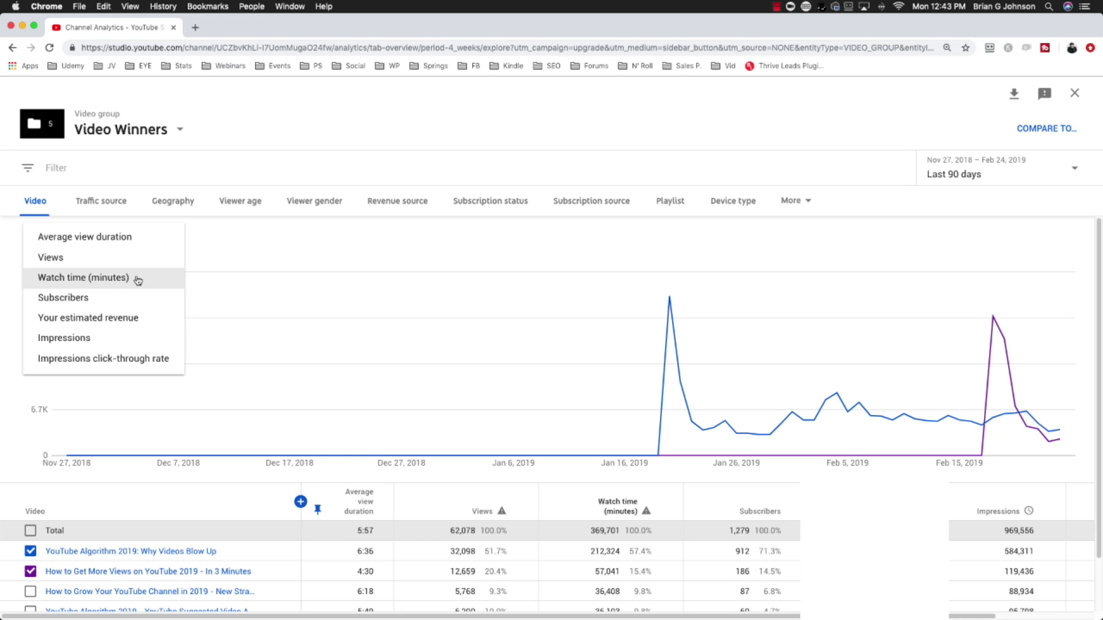
pyautogui.click(138, 280)
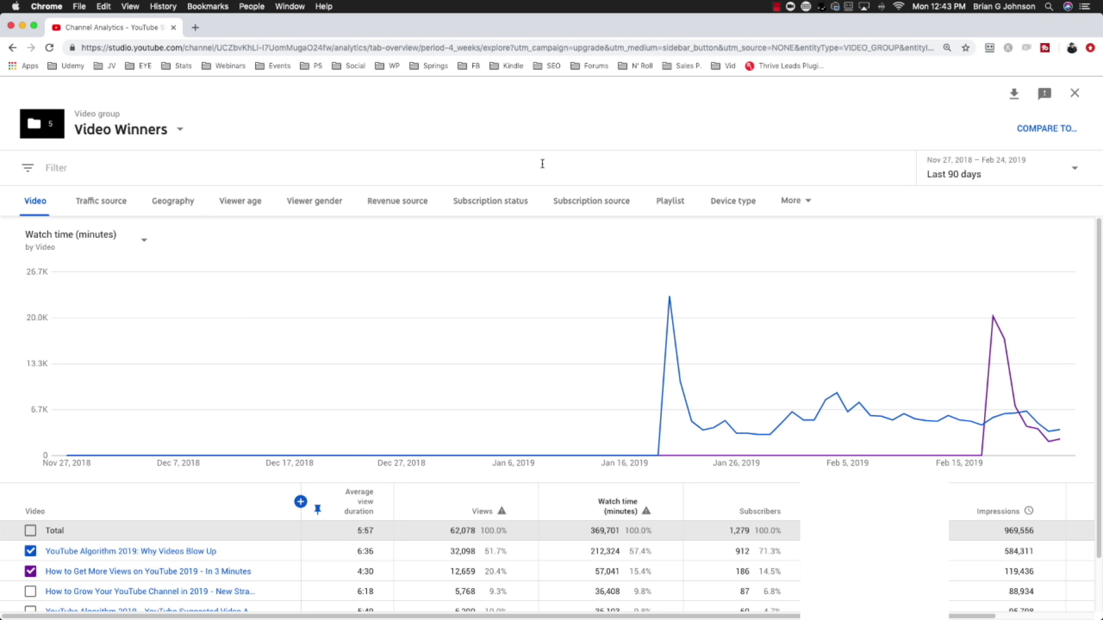